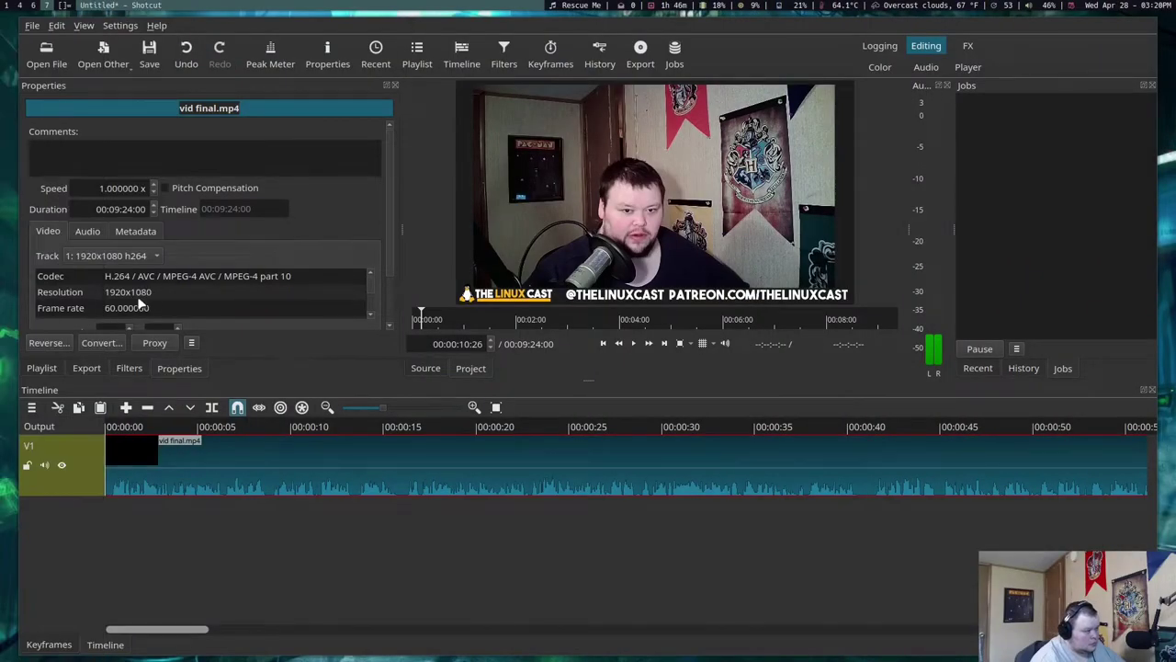
- Switch the left dock to the Playlist showing the five imported clips
click(41, 367)
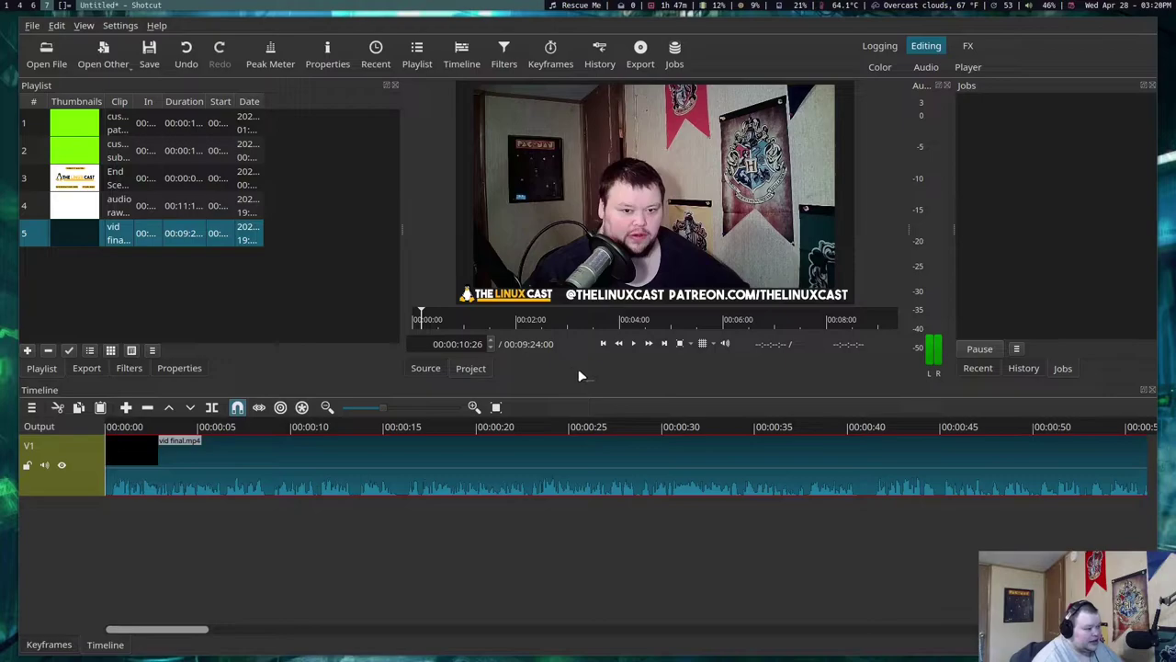
- Resize the panels so the video preview is wider and the timeline slightly taller
drag(591, 380, 594, 418)
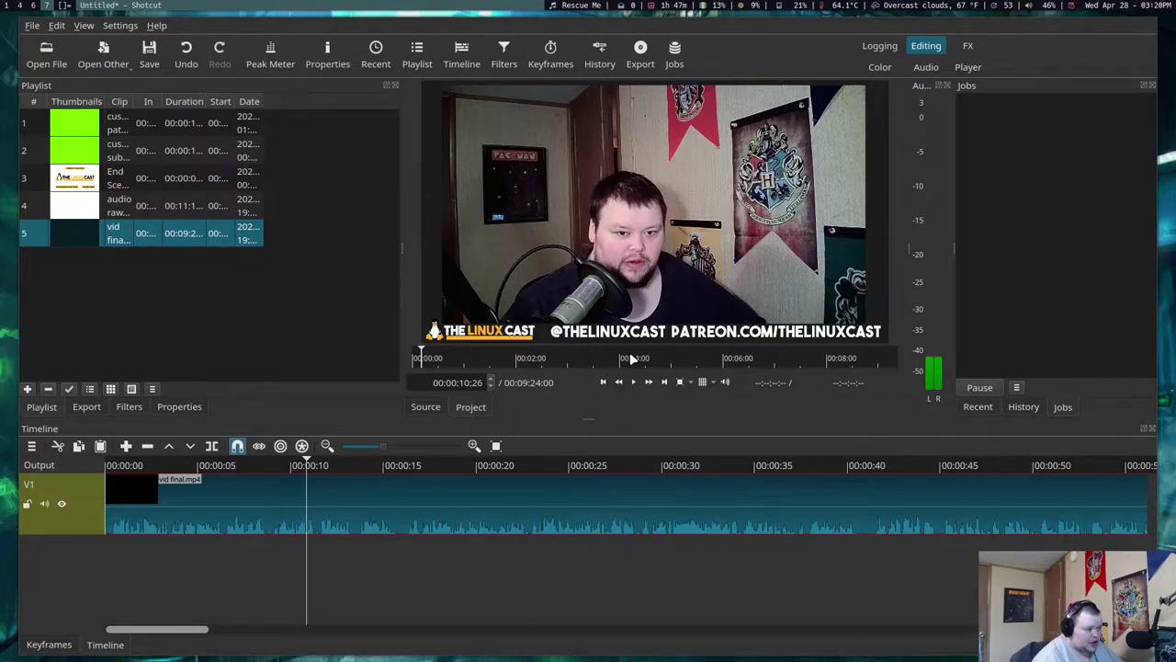
mouse_move(592, 420)
mouse_down()
mouse_move(591, 456)
mouse_move(593, 414)
mouse_up()
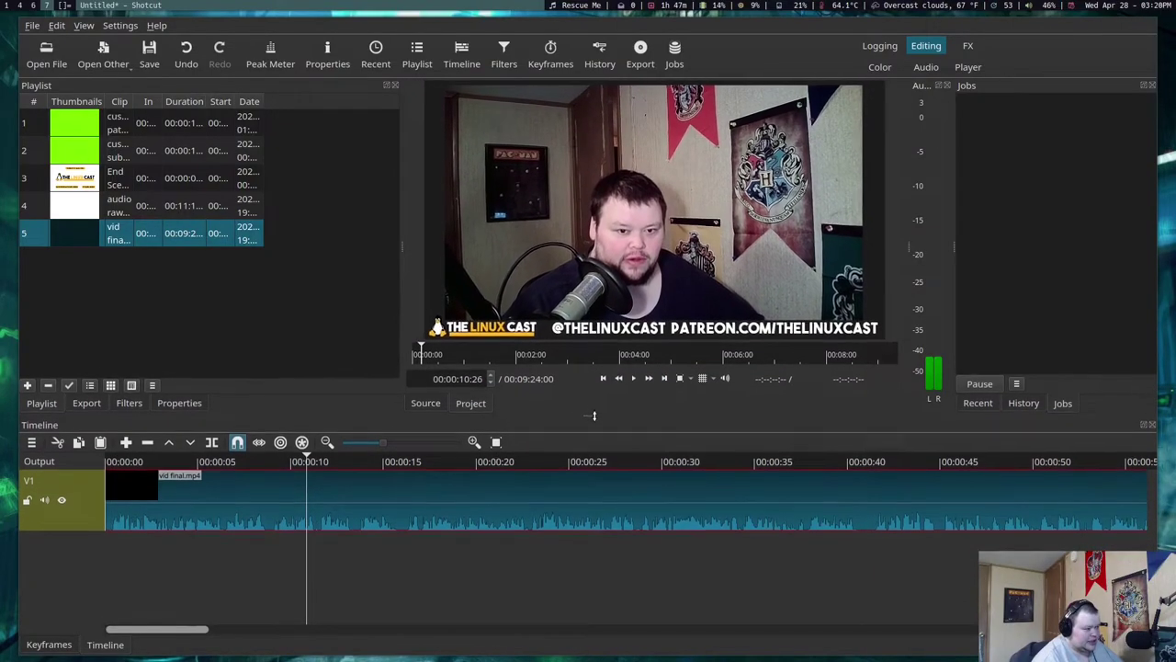
drag(399, 246, 368, 244)
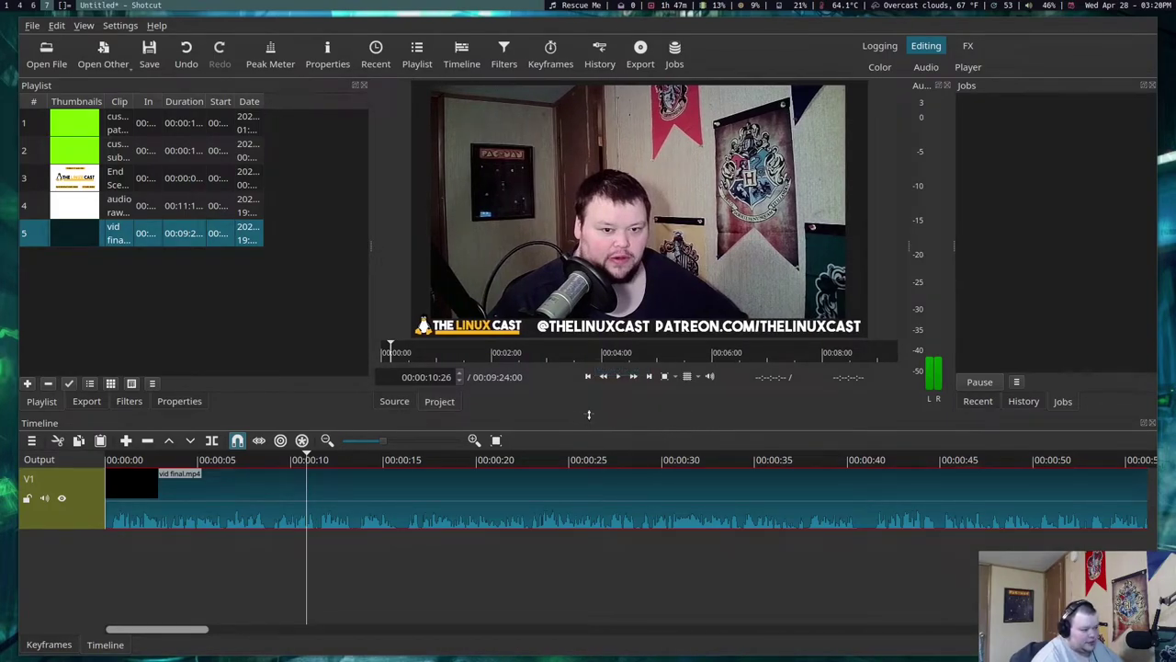
drag(589, 414, 589, 404)
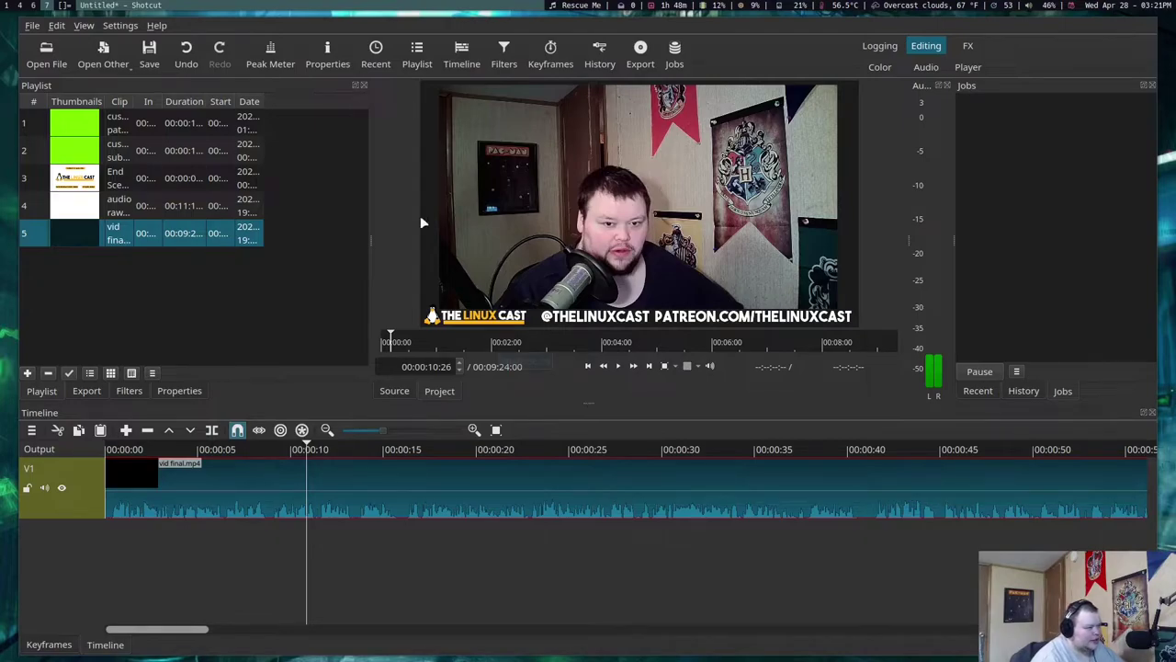
right_click(393, 42)
click(769, 66)
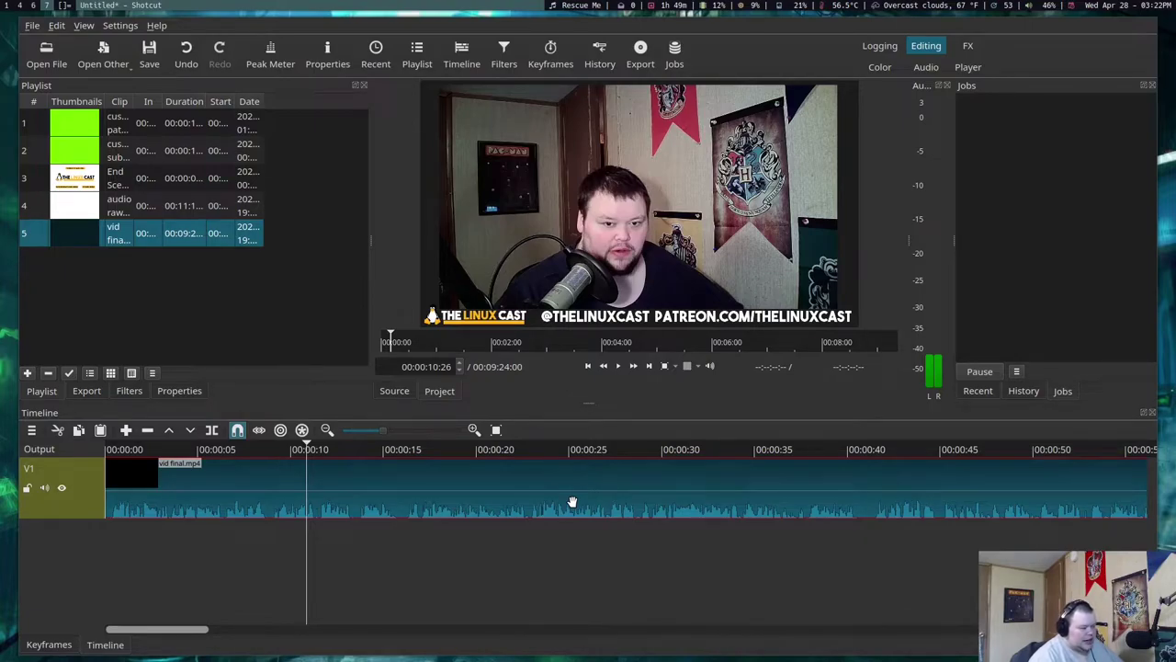
- Add an A1 audio track holding audio raw.mp3 and move vid final.mp4 about 1.7 seconds later
right_click(138, 508)
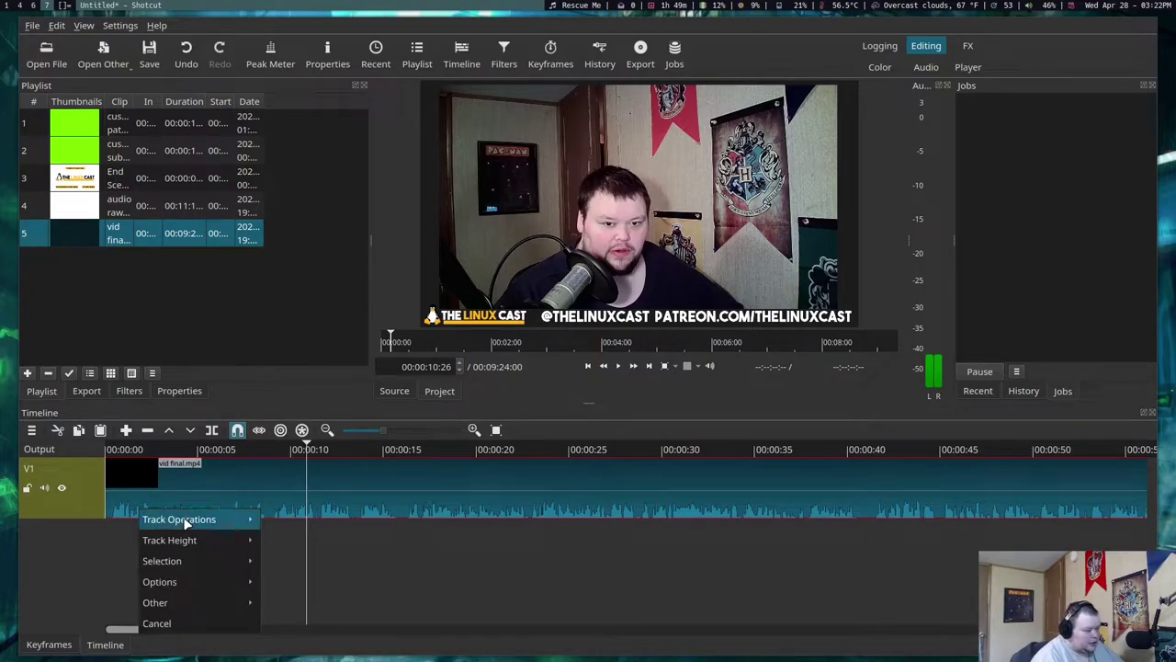
mouse_move(183, 521)
click(294, 521)
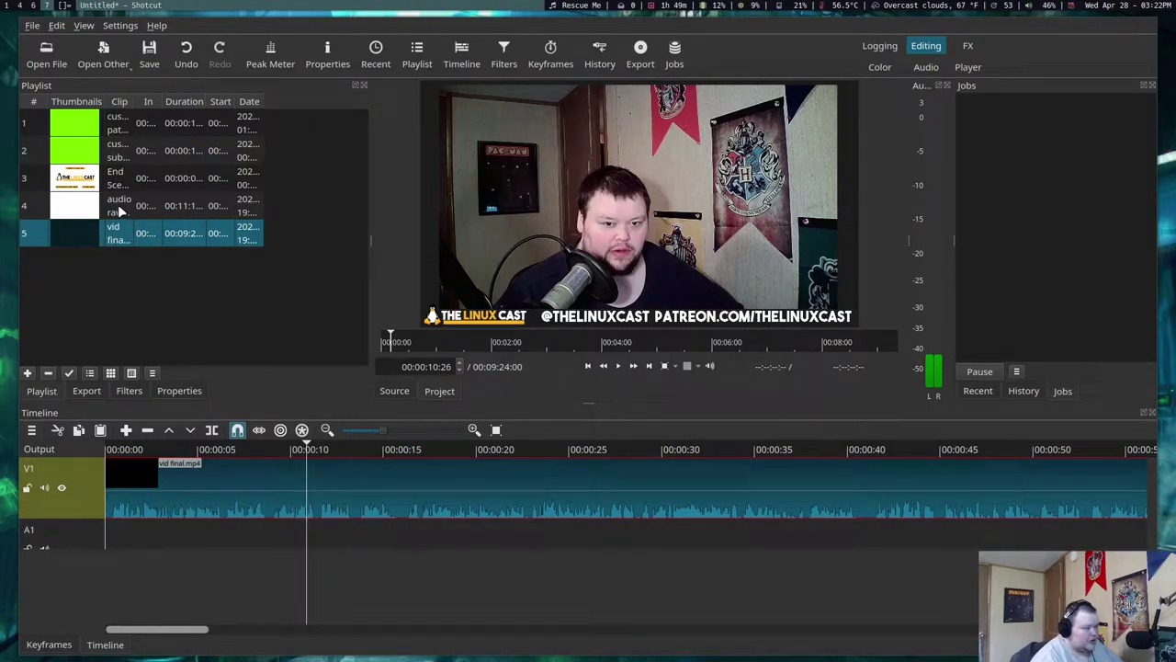
drag(119, 211, 184, 539)
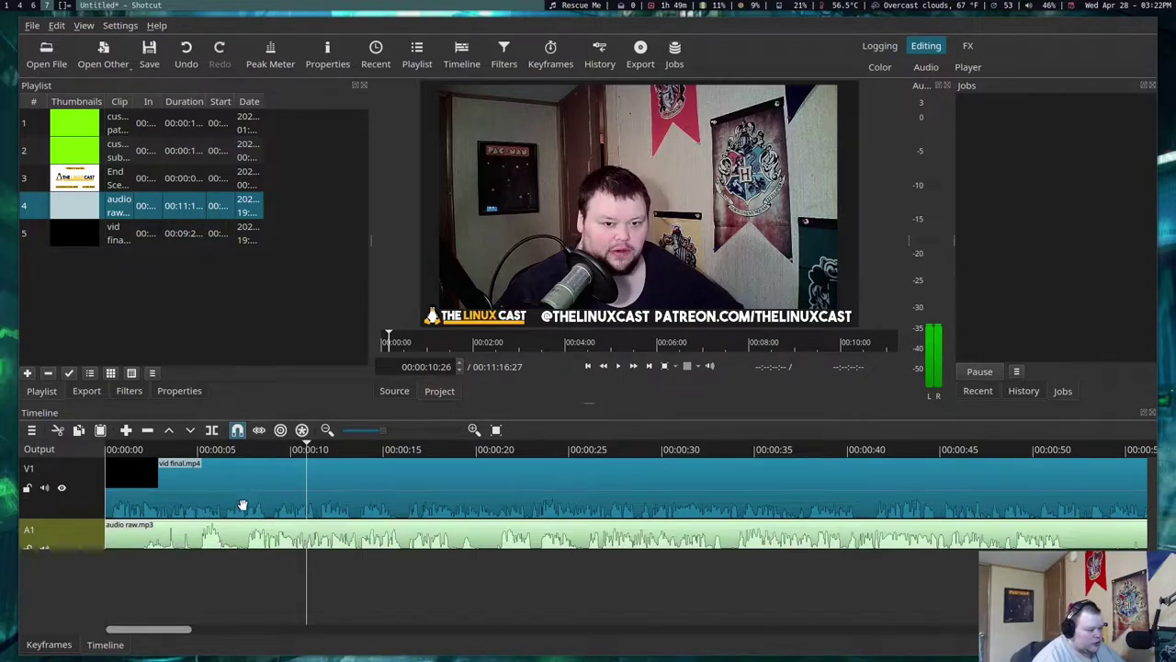
drag(301, 500, 346, 502)
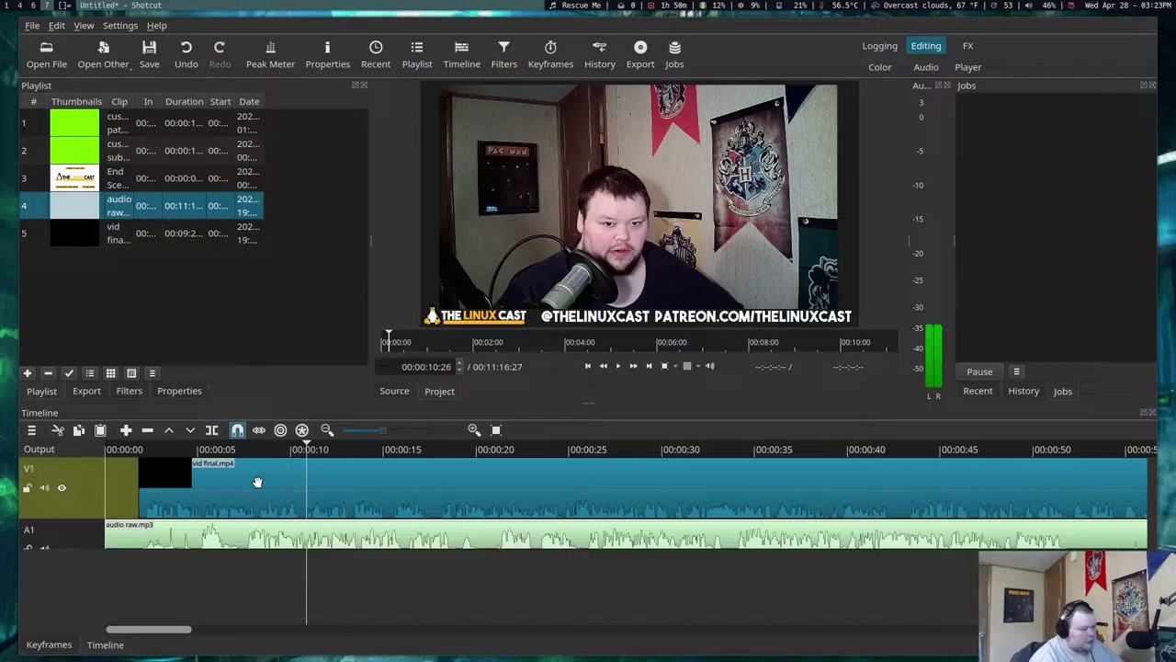
- Detach vid final.mp4's audio onto a new A2 track, then select audio raw.mp3 on A1
right_click(313, 489)
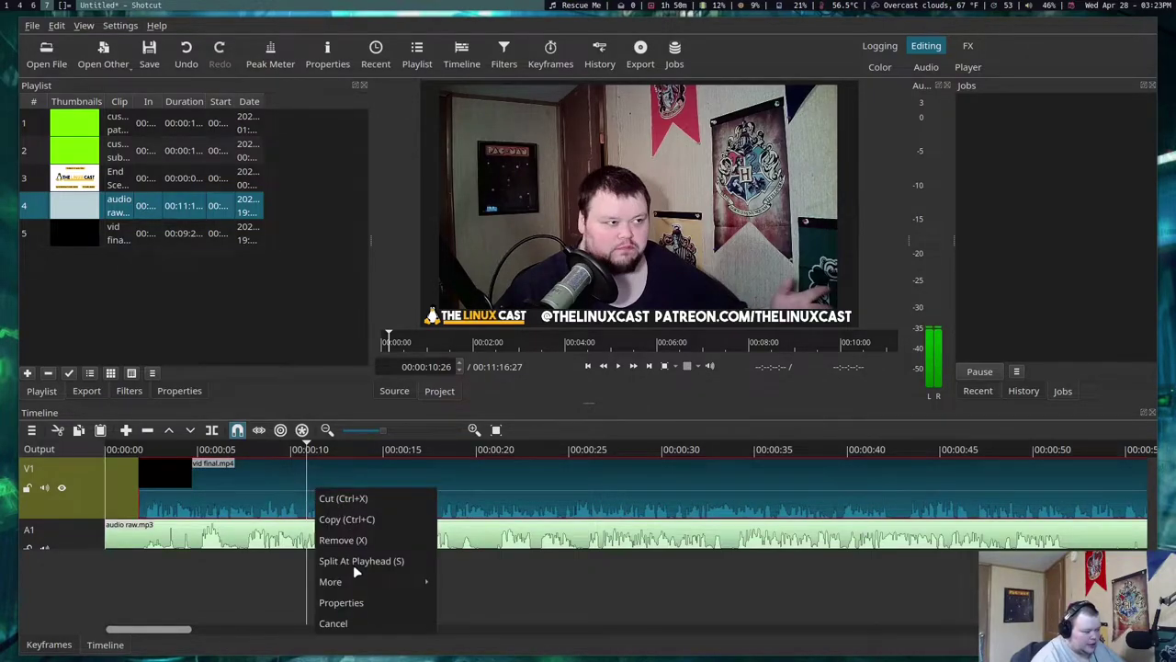
mouse_move(364, 583)
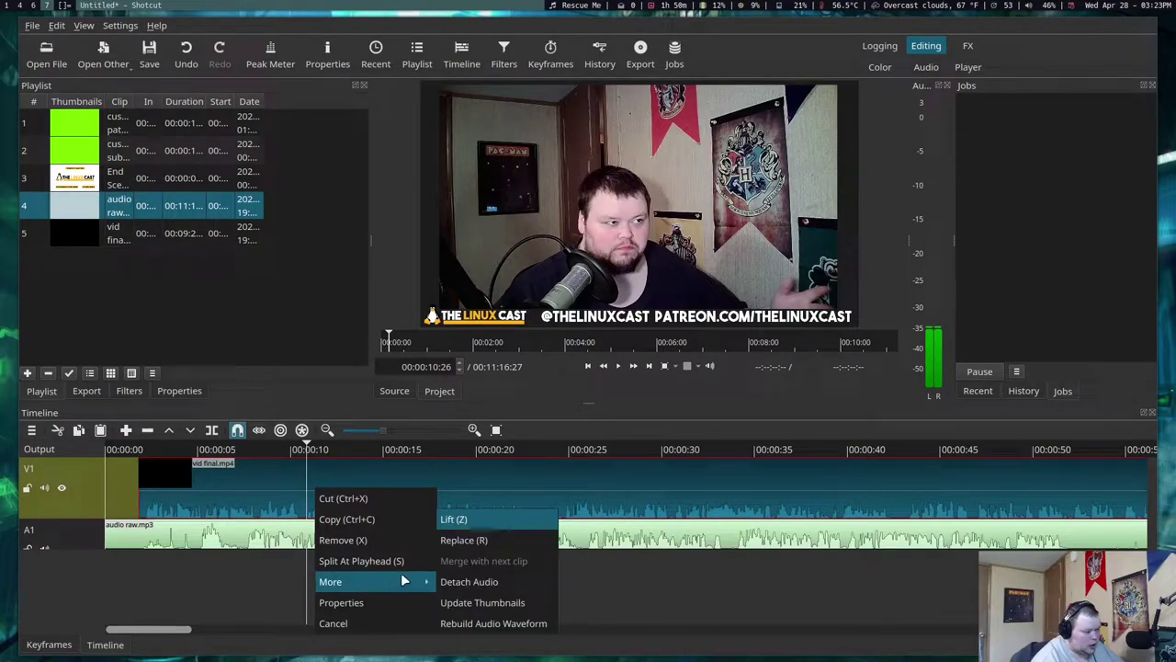
click(472, 581)
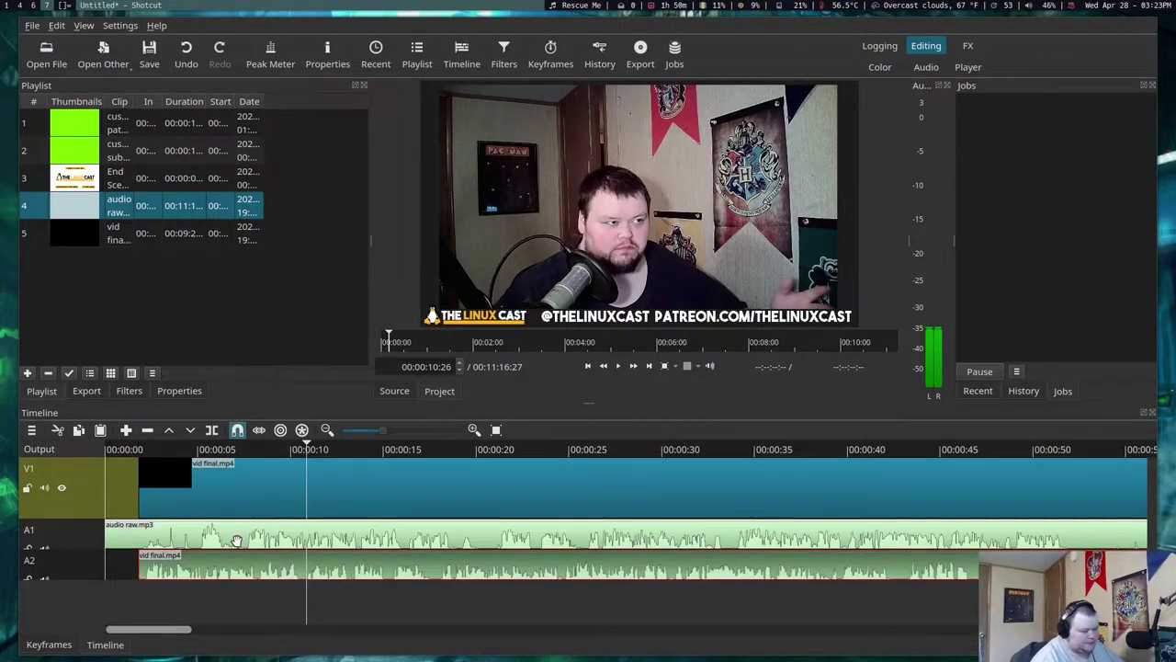
click(279, 539)
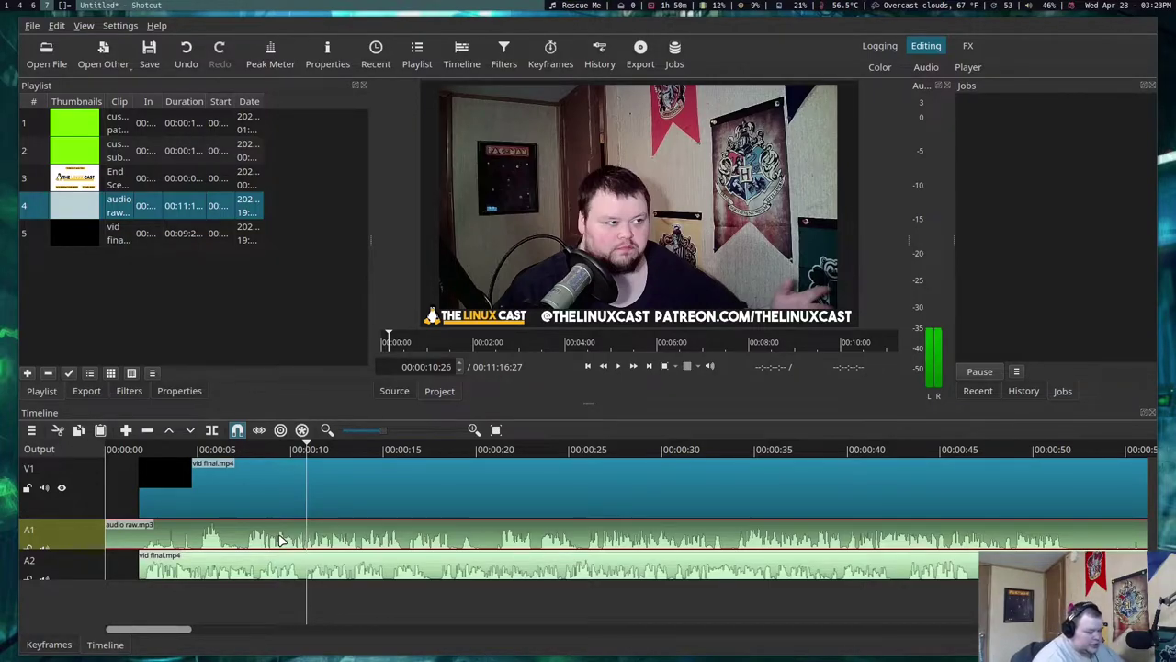
- Delete audio raw.mp3 and move the detached vid final.mp4 audio from A2 up to A1
key(Delete)
drag(287, 566, 276, 538)
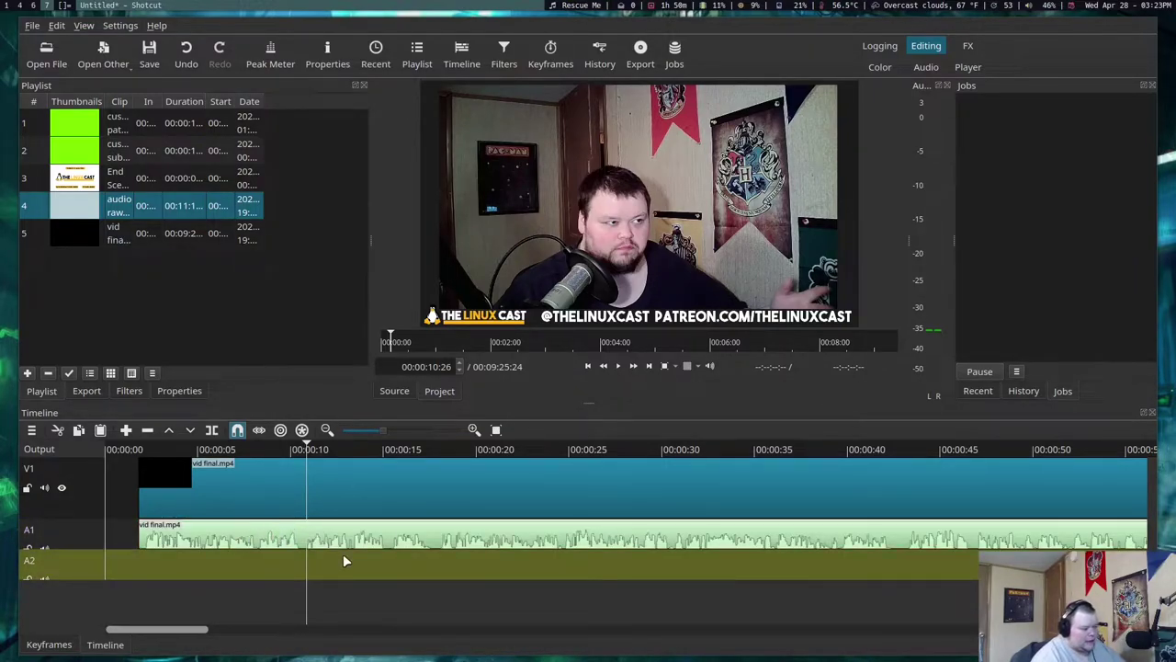
click(366, 492)
click(351, 530)
click(351, 496)
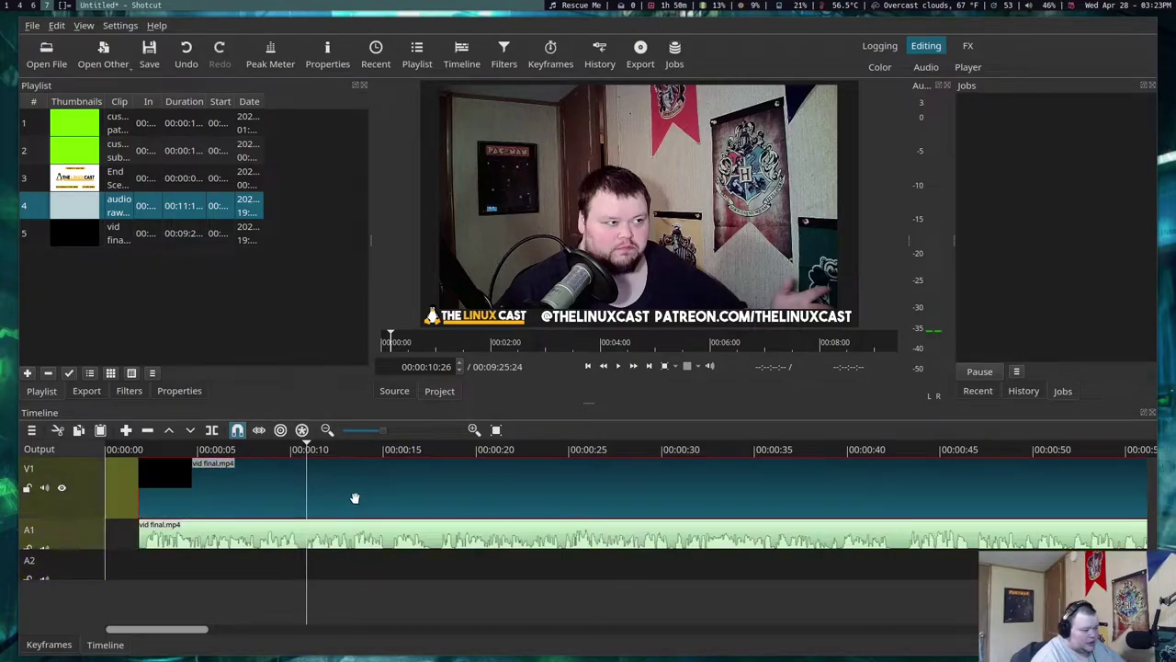
click(342, 530)
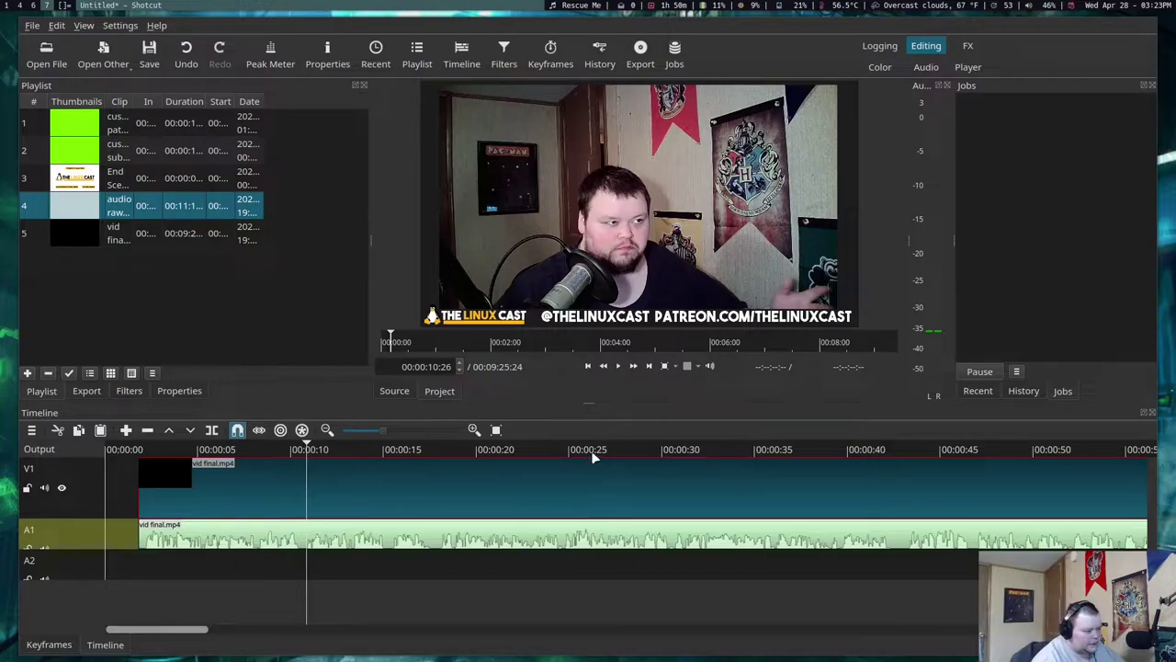
- Cut vid final.mp4 on V1 and its A1 audio at about 00:00:10, checking playback
key(space)
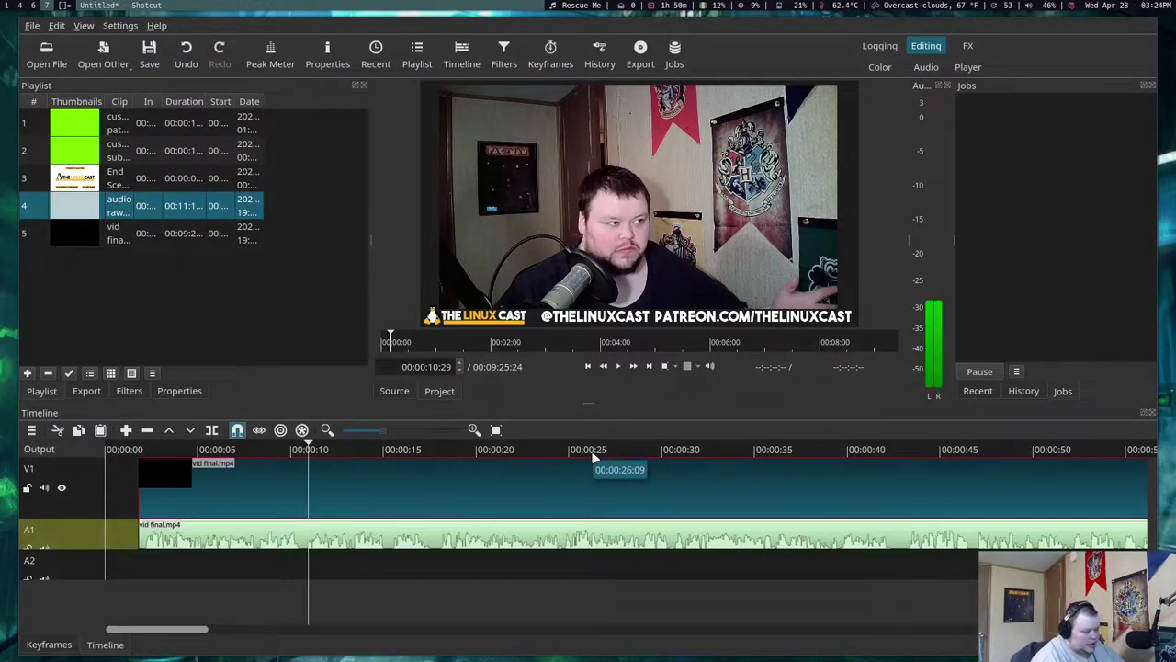
key(s)
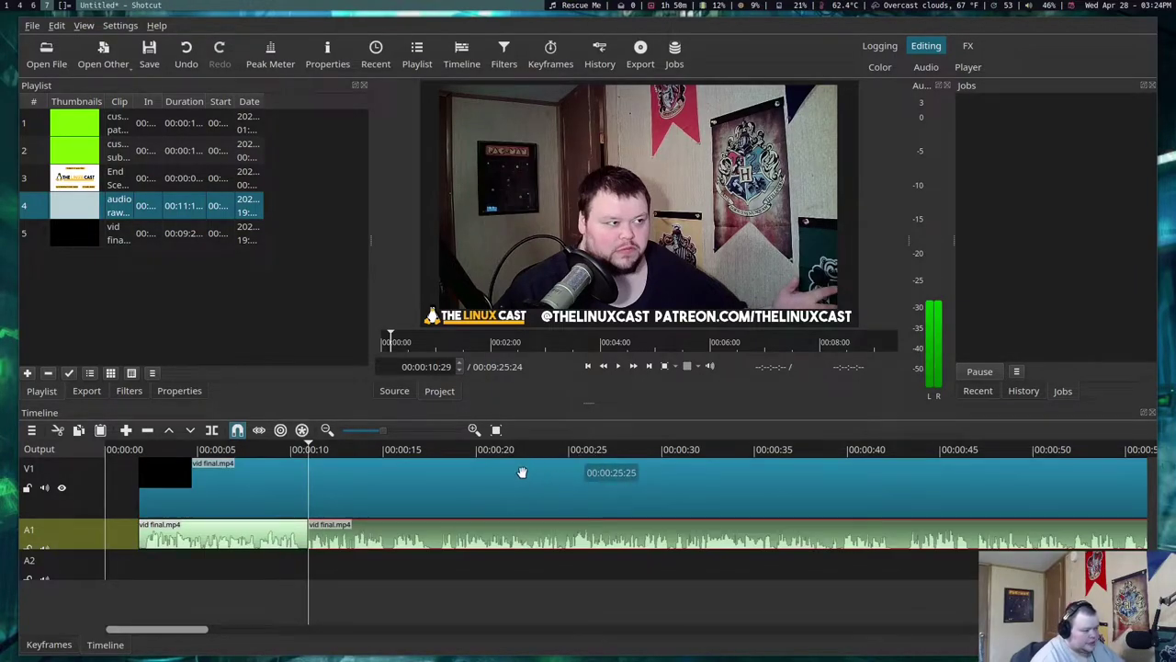
click(358, 491)
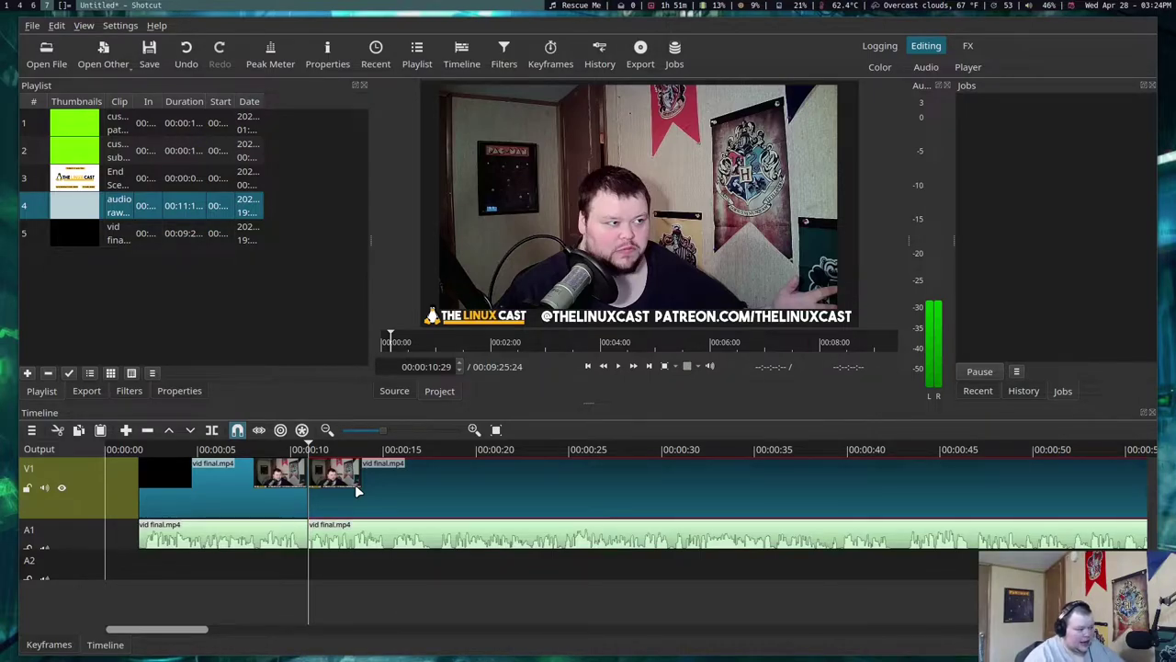
key(space)
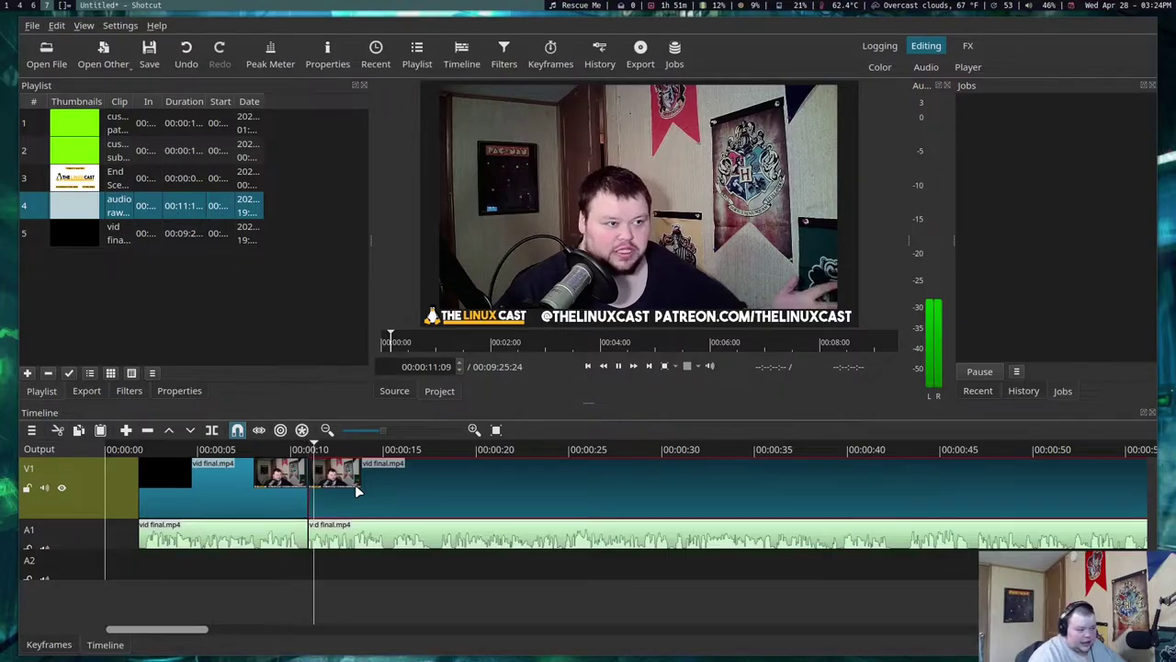
key(space)
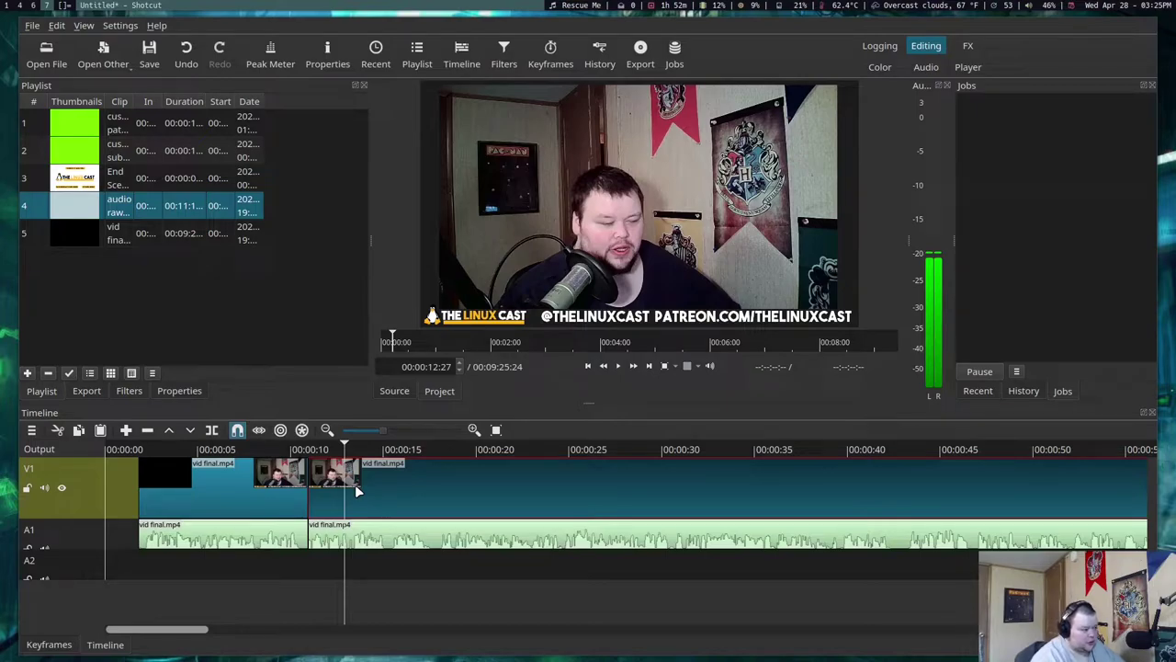
drag(344, 446, 308, 450)
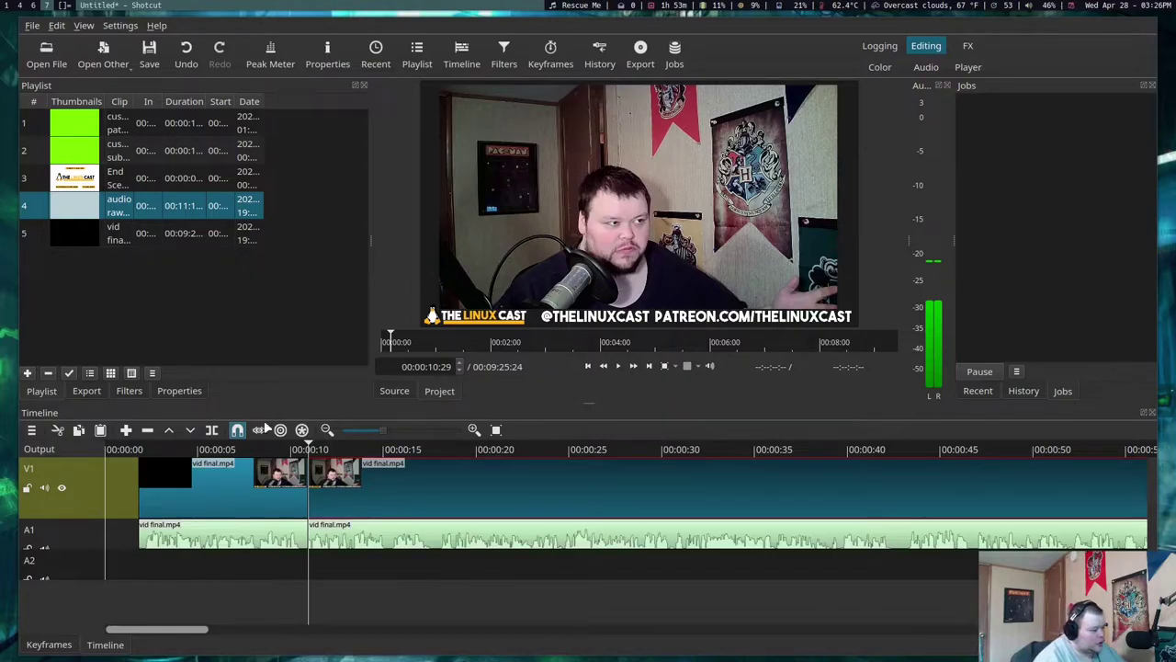
- Add a V2 track and place custom patreon animation.mp4 on it from about 00:00:20
right_click(52, 597)
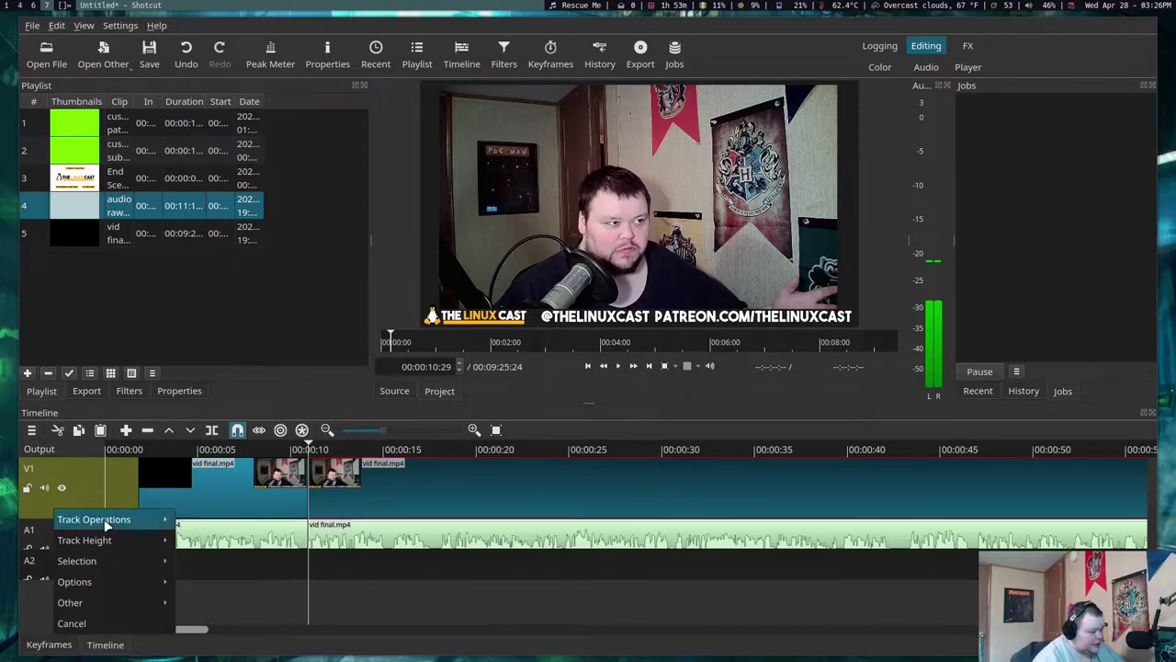
mouse_move(110, 520)
click(212, 539)
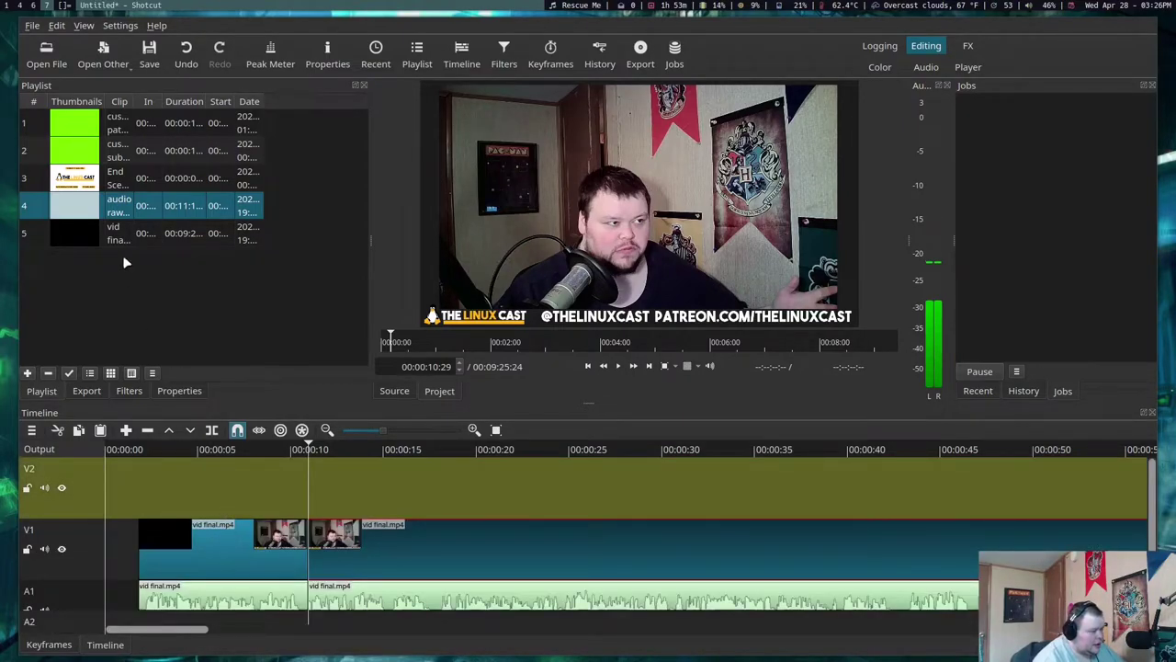
drag(127, 127, 541, 494)
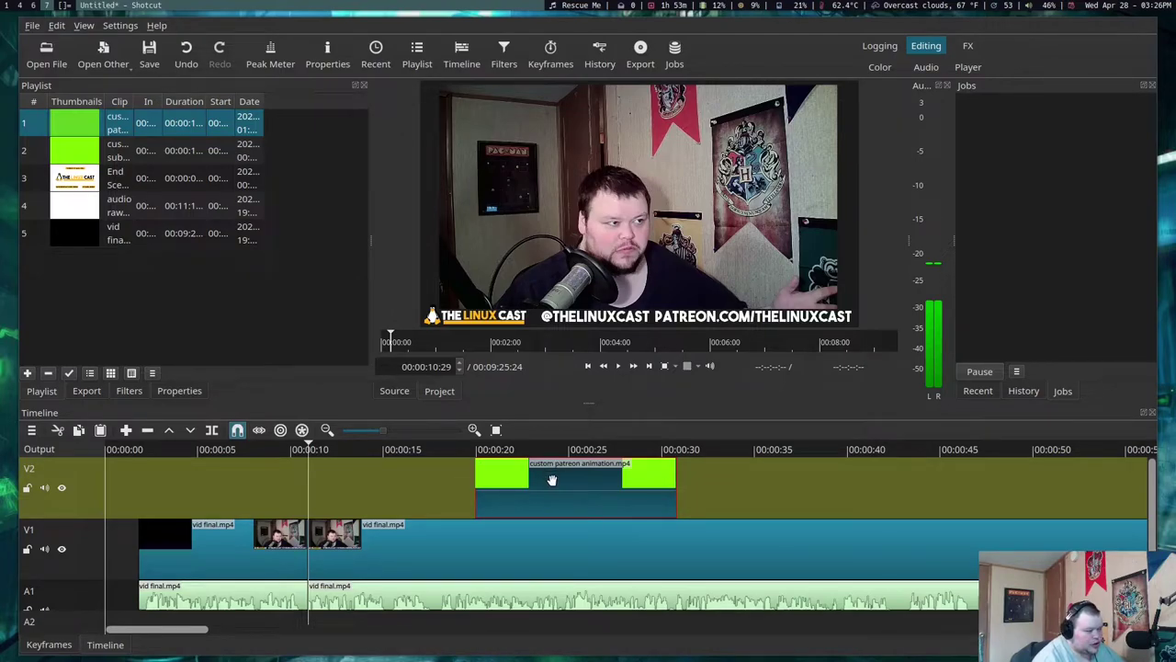
click(121, 390)
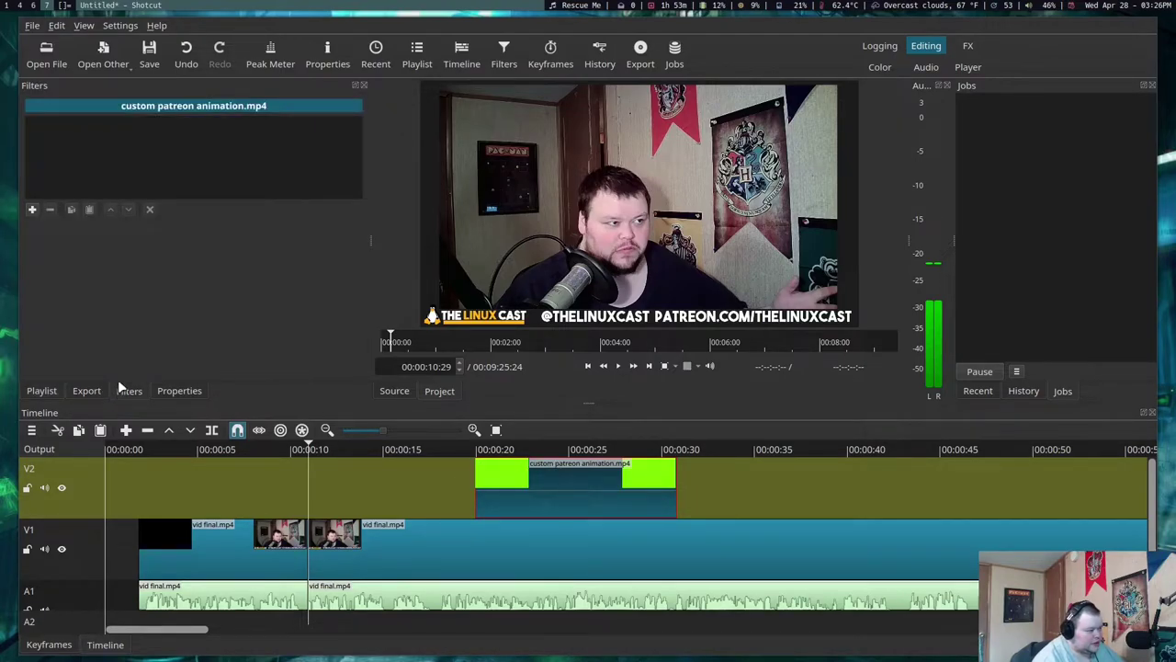
- Add a Chroma Key: Simple filter to the animation with bright green as the key colour
click(32, 209)
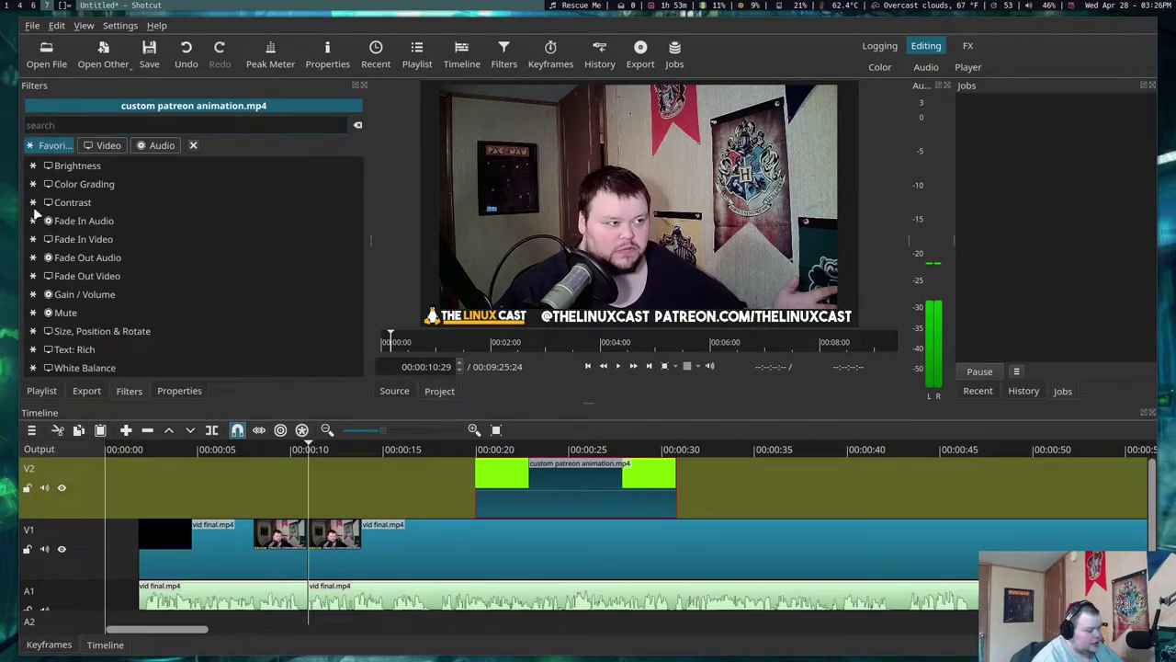
text(chroma)
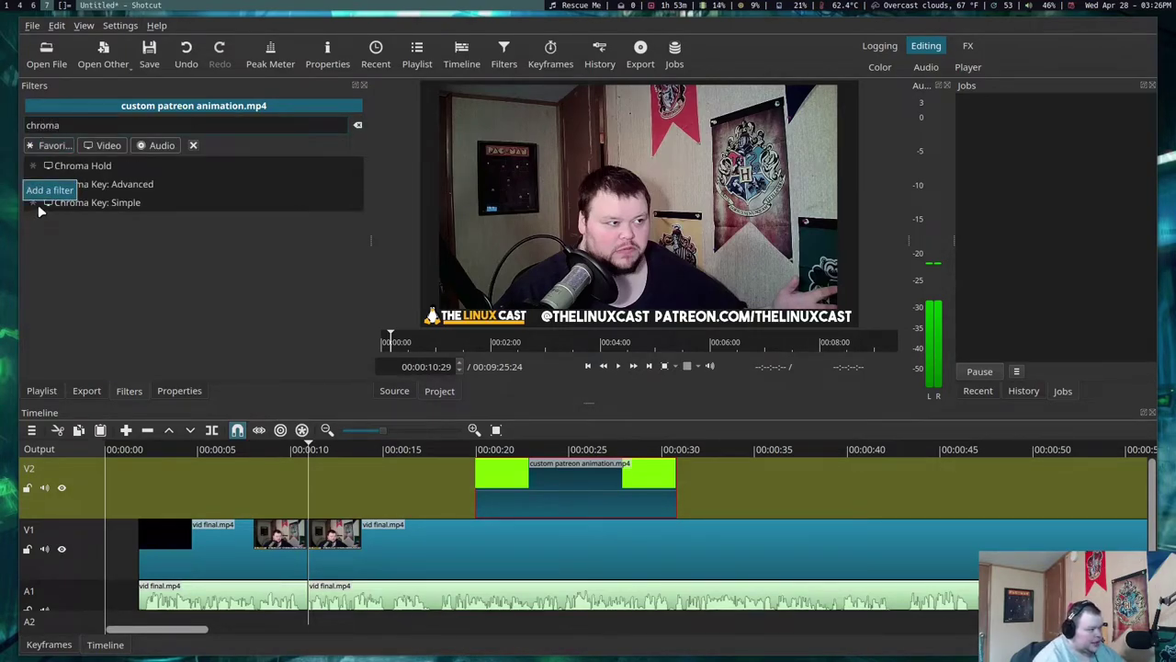
click(125, 204)
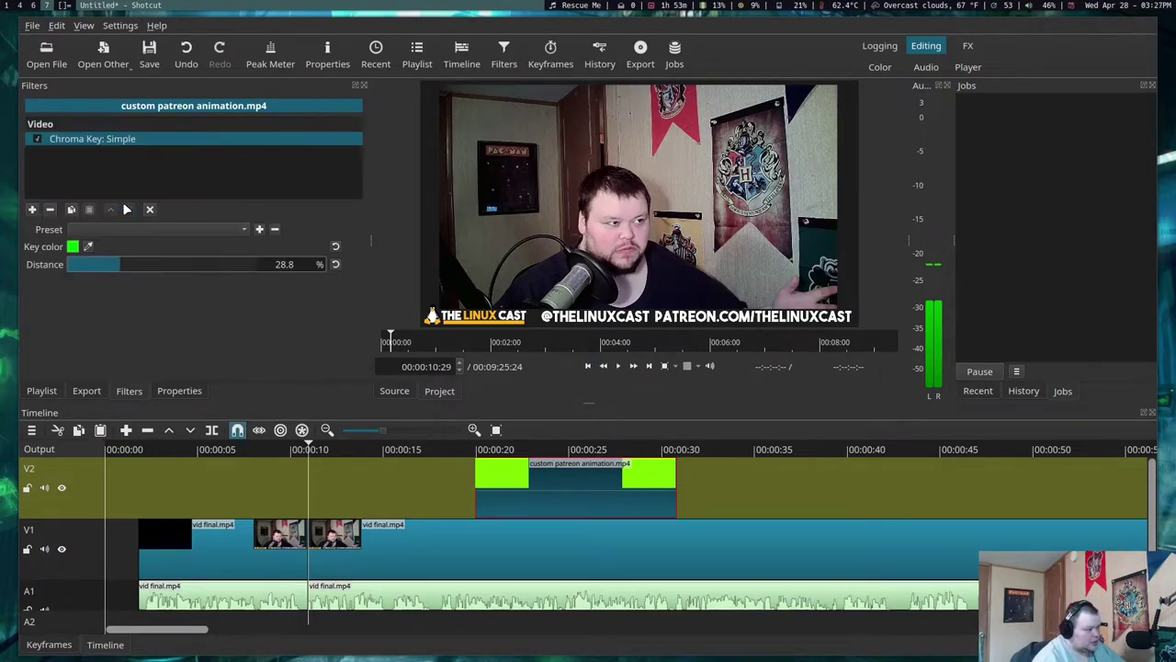
click(74, 247)
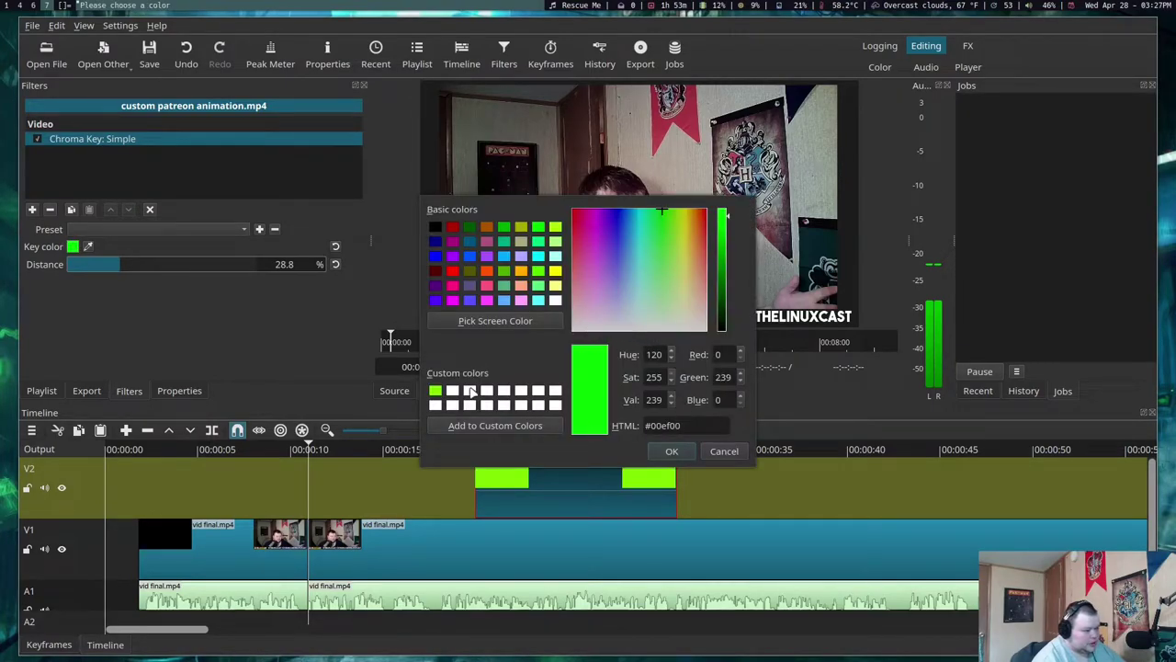
click(435, 393)
click(672, 451)
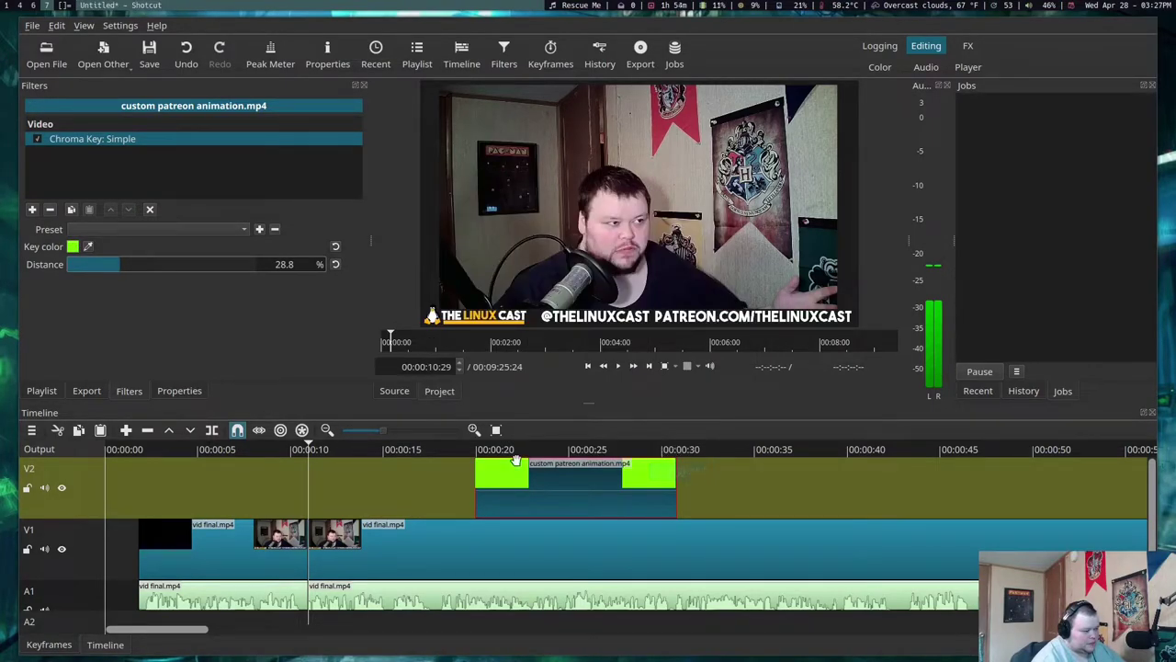
- Play from the animation's start to preview the keyed overlay on the video
click(473, 449)
key(space)
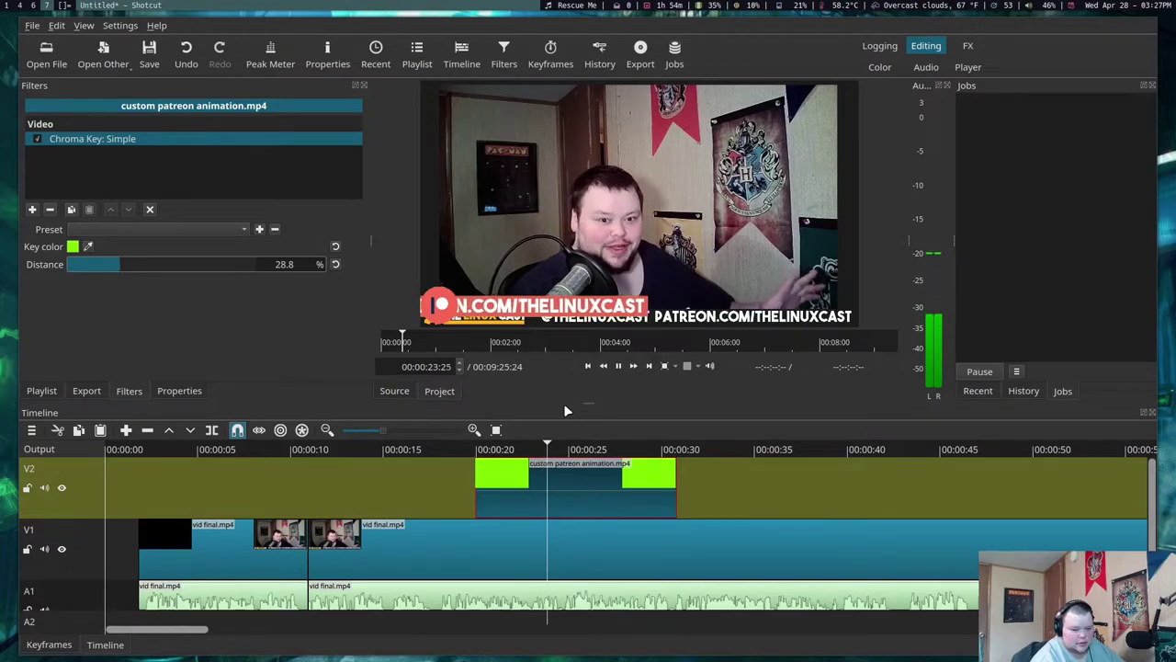
key(space)
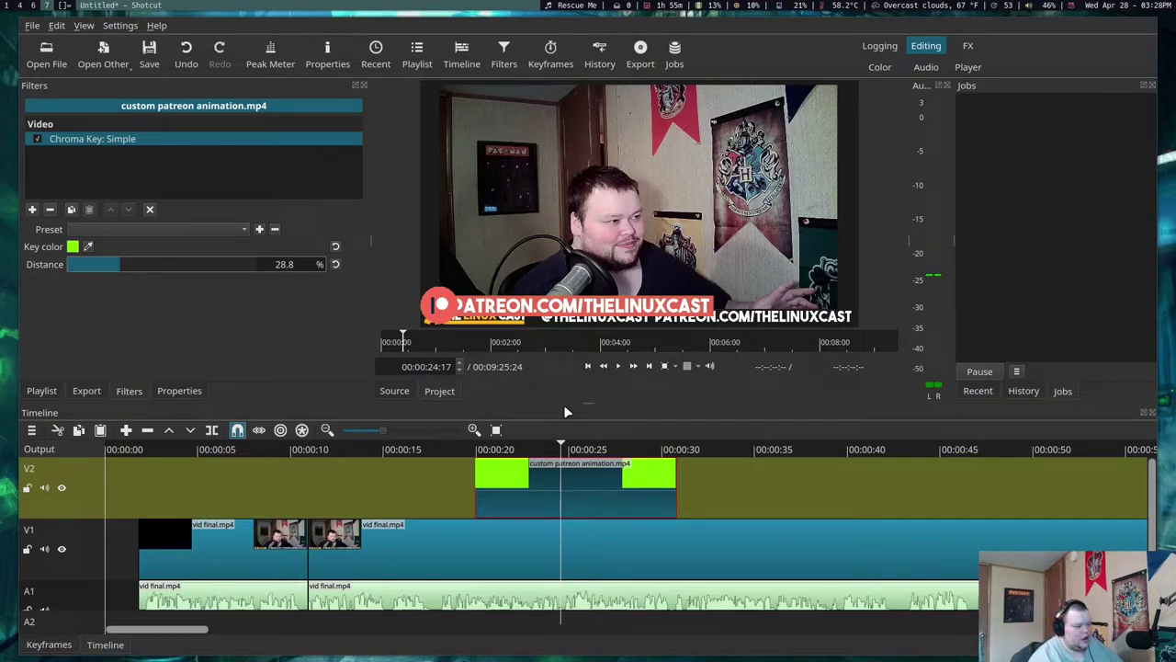
- Split V1 video and A1 audio at 00:00:47:03, then push the later video piece right
scroll(769, 565, right, 2)
scroll(769, 565, right, 5)
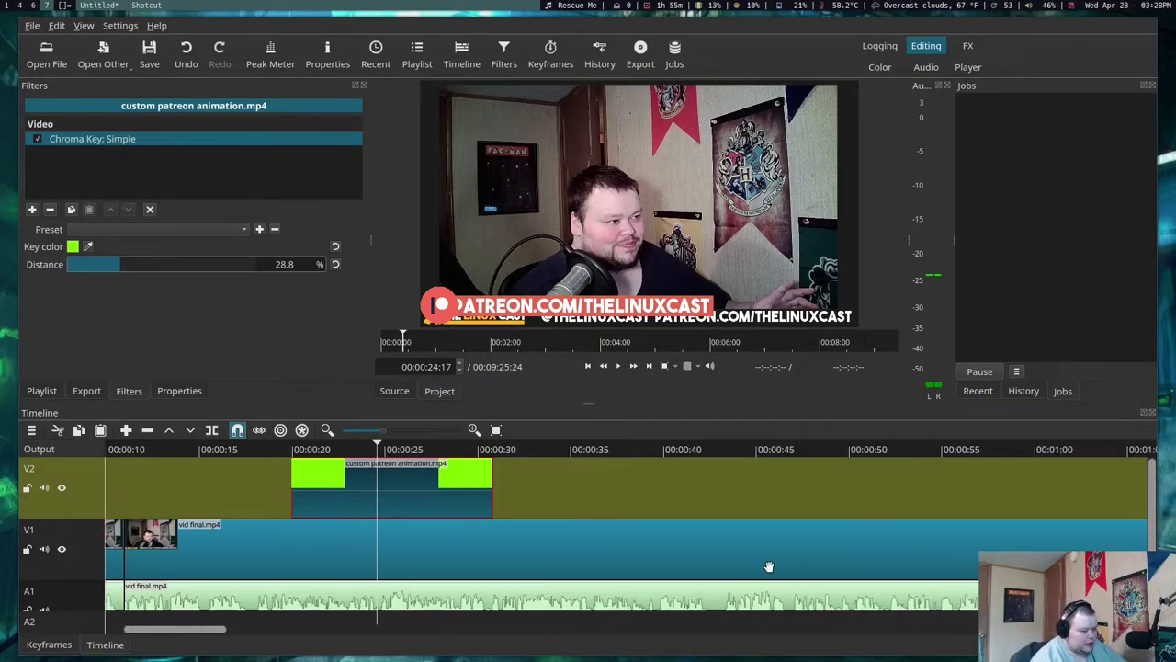
click(794, 444)
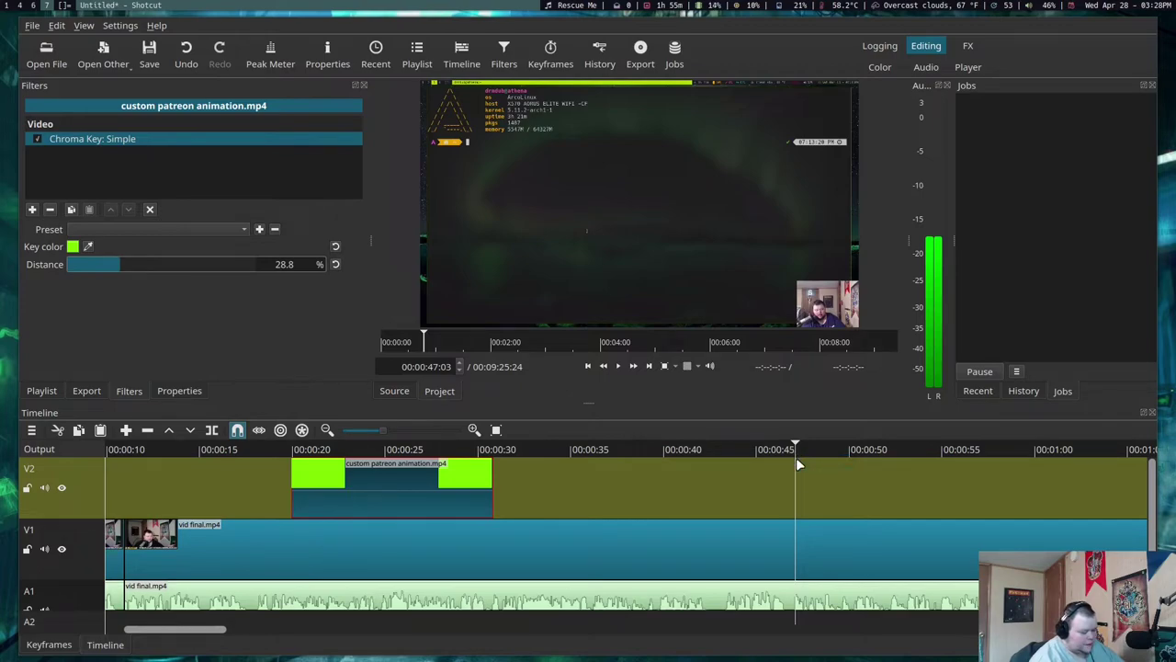
key(Down)
key(s)
key(Down)
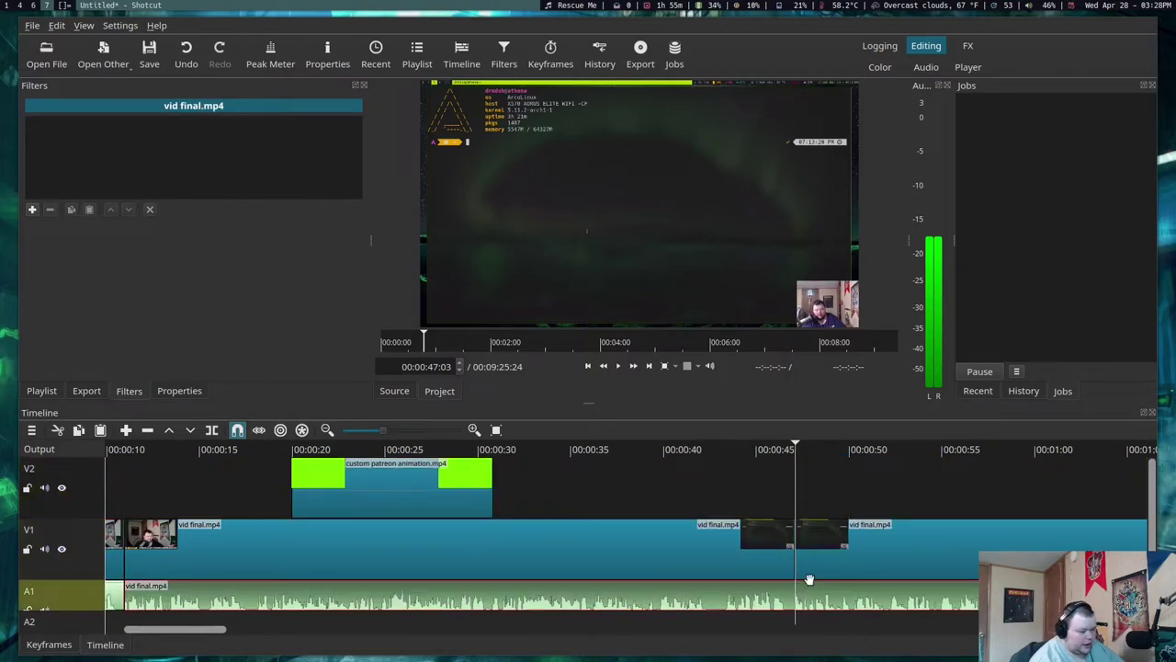
key(s)
drag(836, 555, 860, 555)
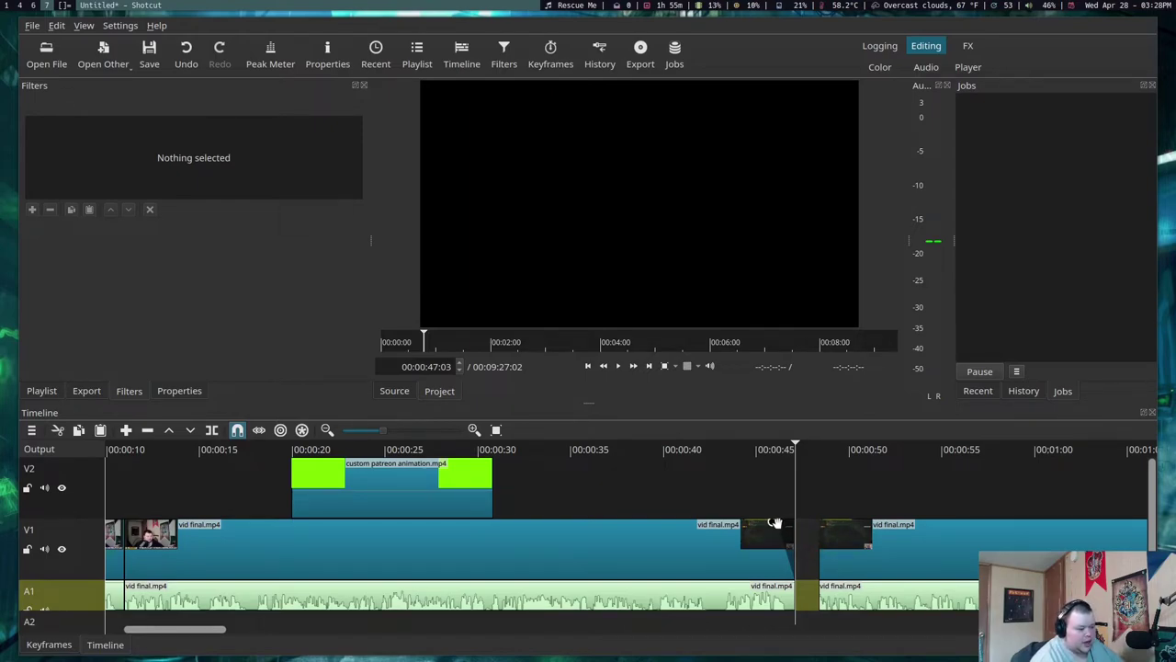
- Slide the later V1 piece left to form a crossfade, then mute the preview and play through it
click(863, 546)
drag(864, 546, 824, 550)
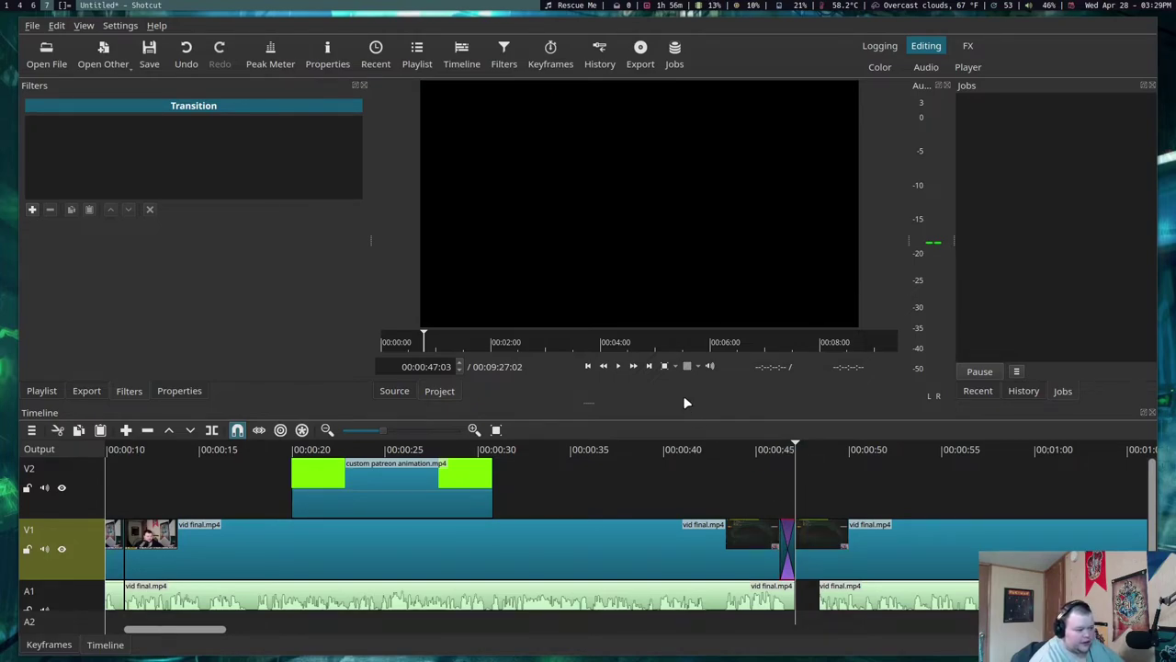
click(708, 365)
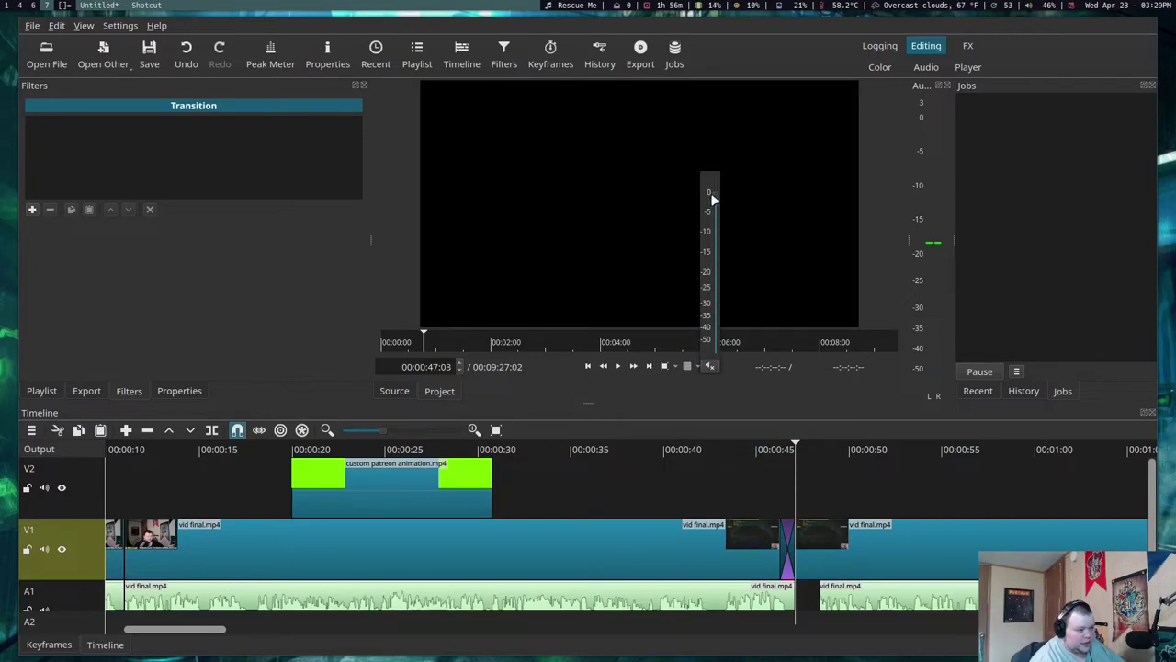
mouse_move(718, 249)
mouse_down()
mouse_move(708, 385)
mouse_move(713, 177)
mouse_move(712, 269)
mouse_up()
click(749, 448)
key(space)
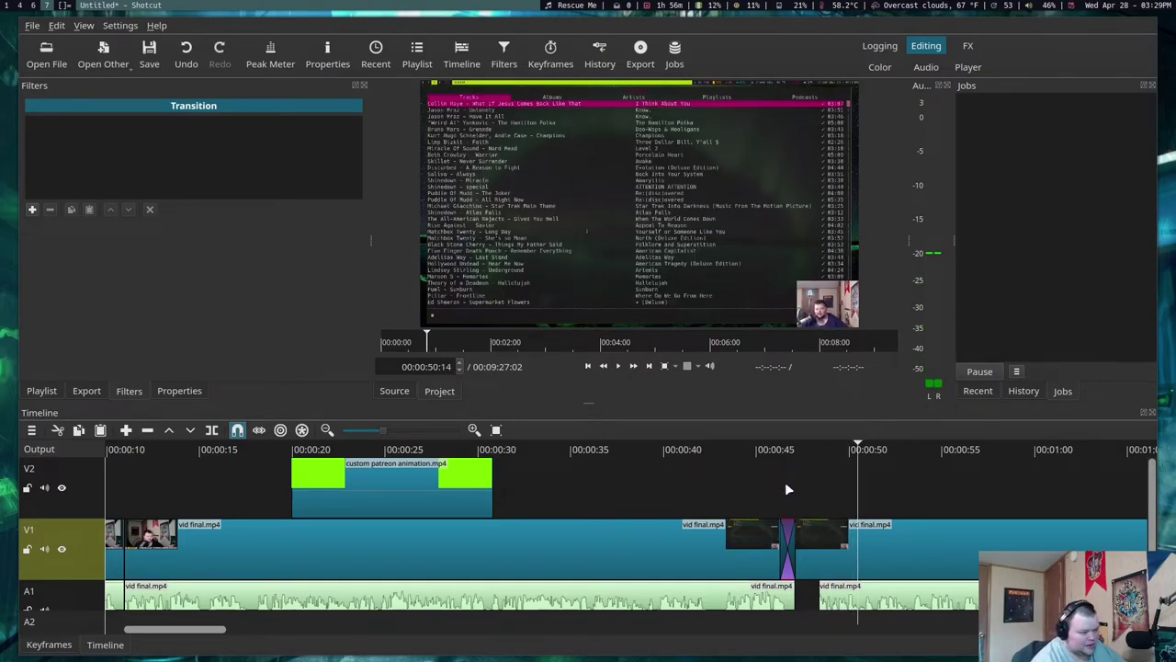
- Review the crossfade near 00:00:47, undo the later vid final.mp4 piece's move, and select it
click(774, 450)
drag(779, 452, 816, 452)
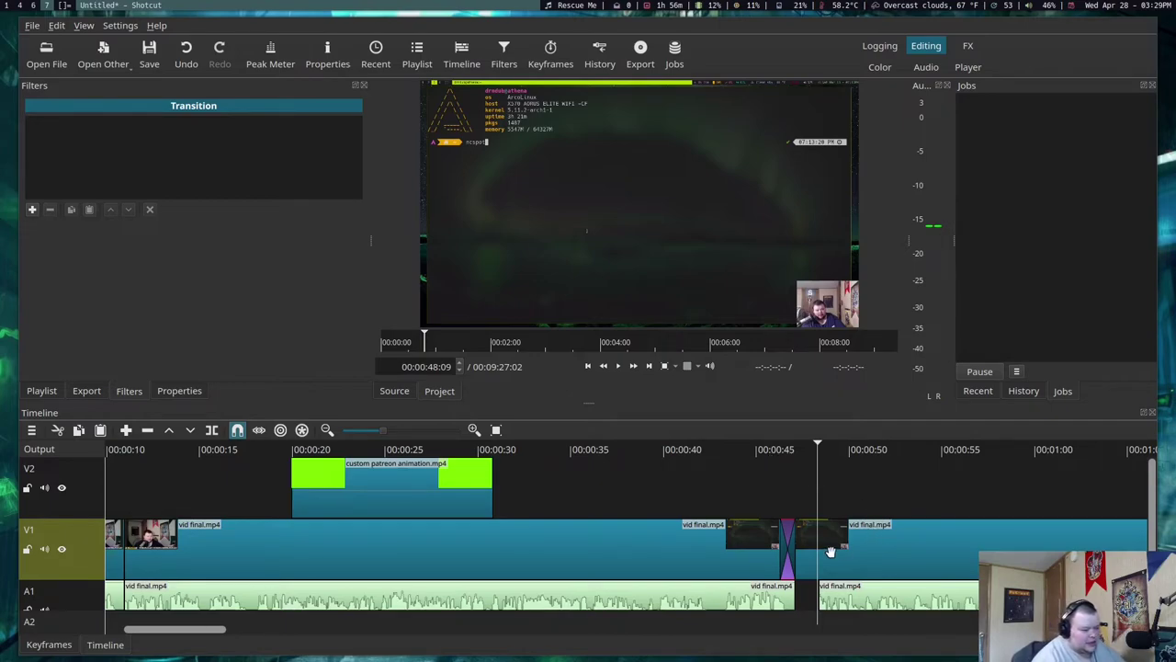
mouse_move(831, 551)
mouse_down()
mouse_move(891, 555)
mouse_move(827, 548)
mouse_move(838, 547)
mouse_up()
key(ctrl+z)
click(878, 552)
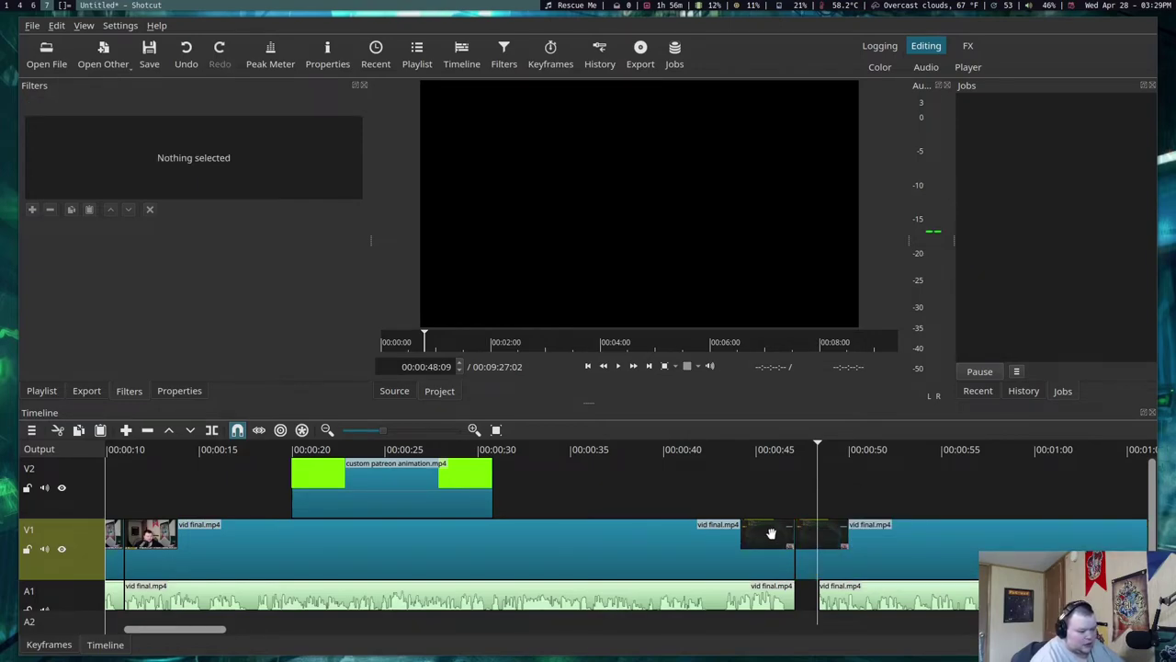